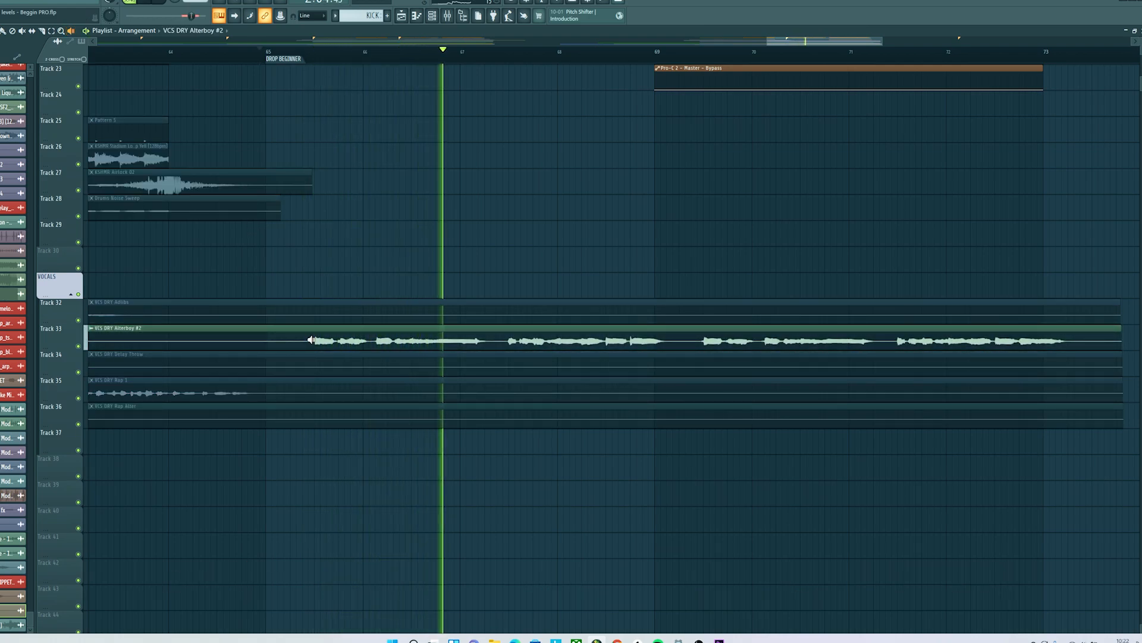
Stop the solo vocal playback and play the arrangement from just before the DROP BEGINNER marker
key("space")
scroll(315, 327, "up", 10)
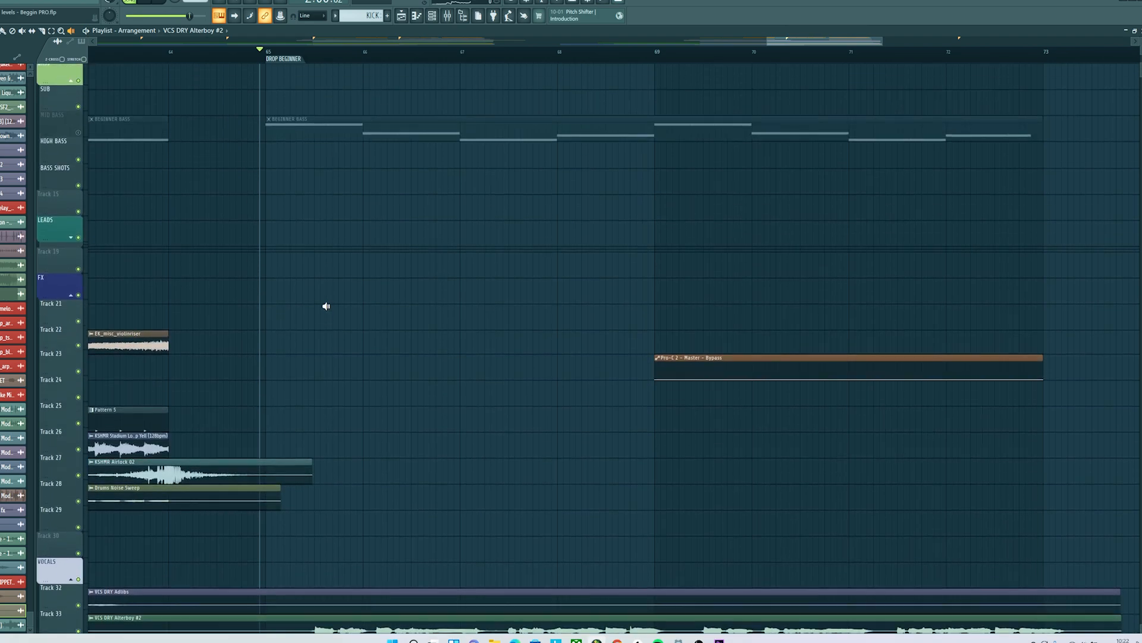
key("space")
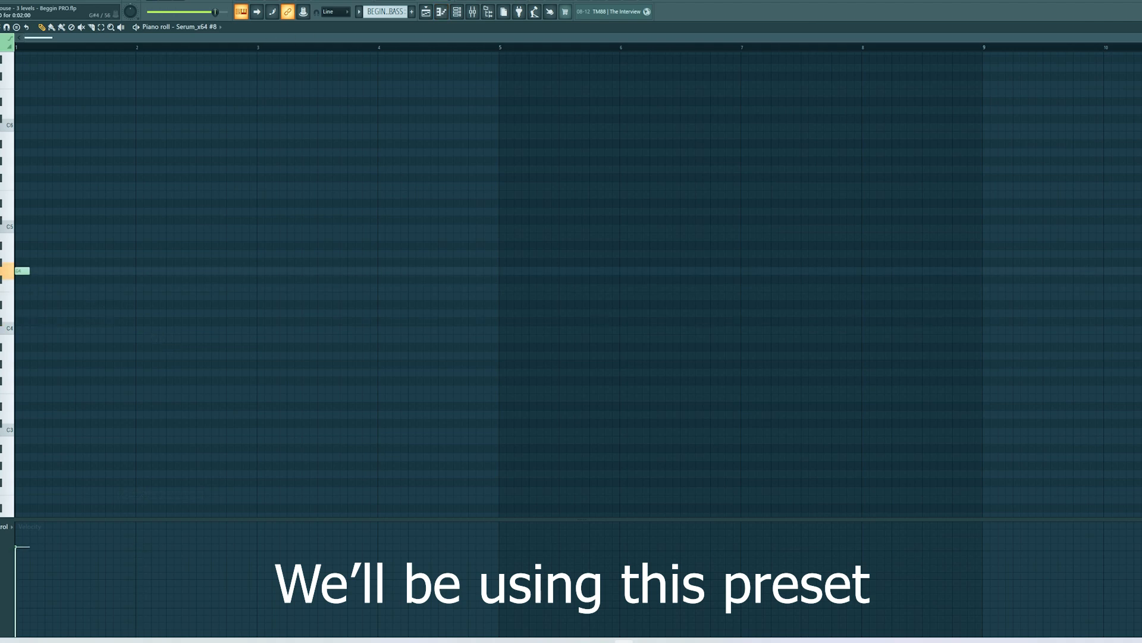
Build a one-bar bass riff from three consecutive A4 notes in the piano roll and audition it
left_click_drag(21, 270, 49, 261)
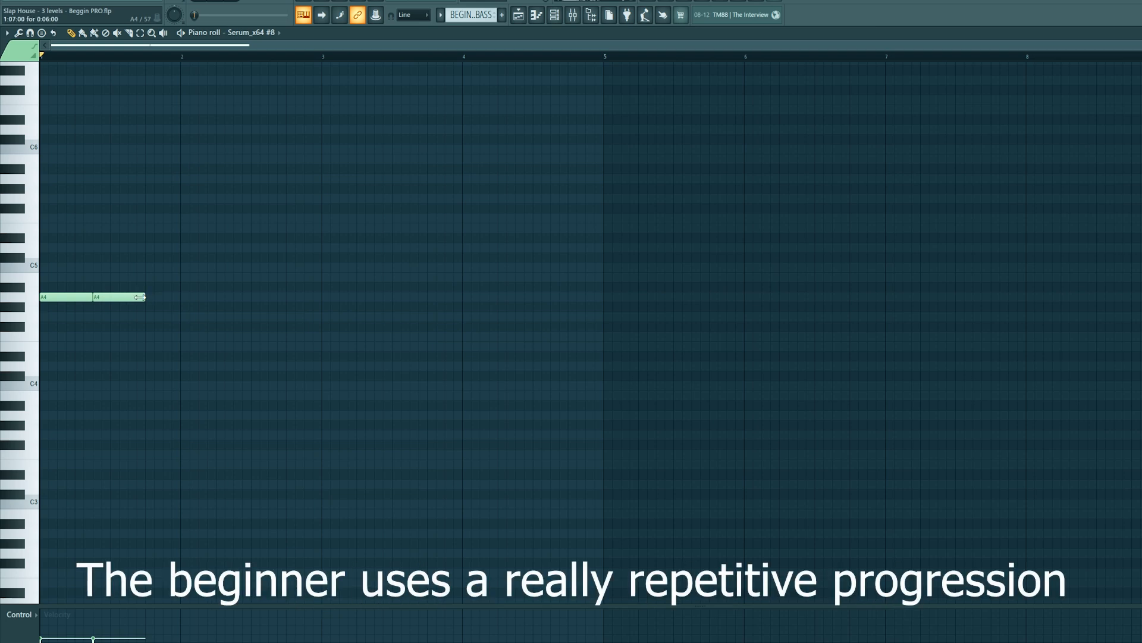
left_click_drag(159, 297, 149, 296)
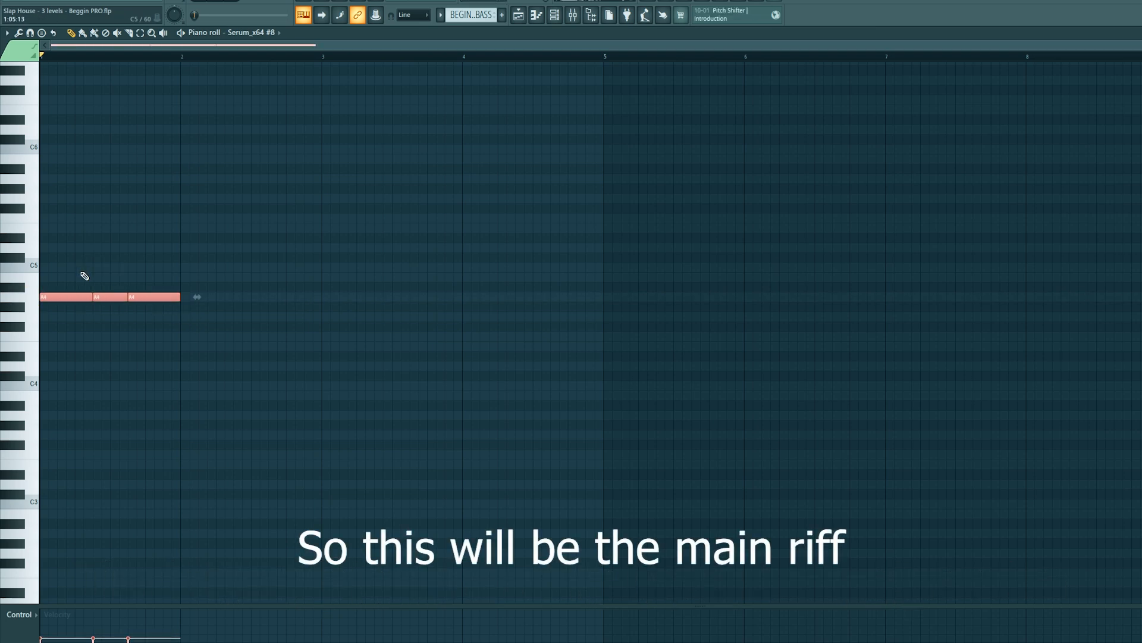
key("space")
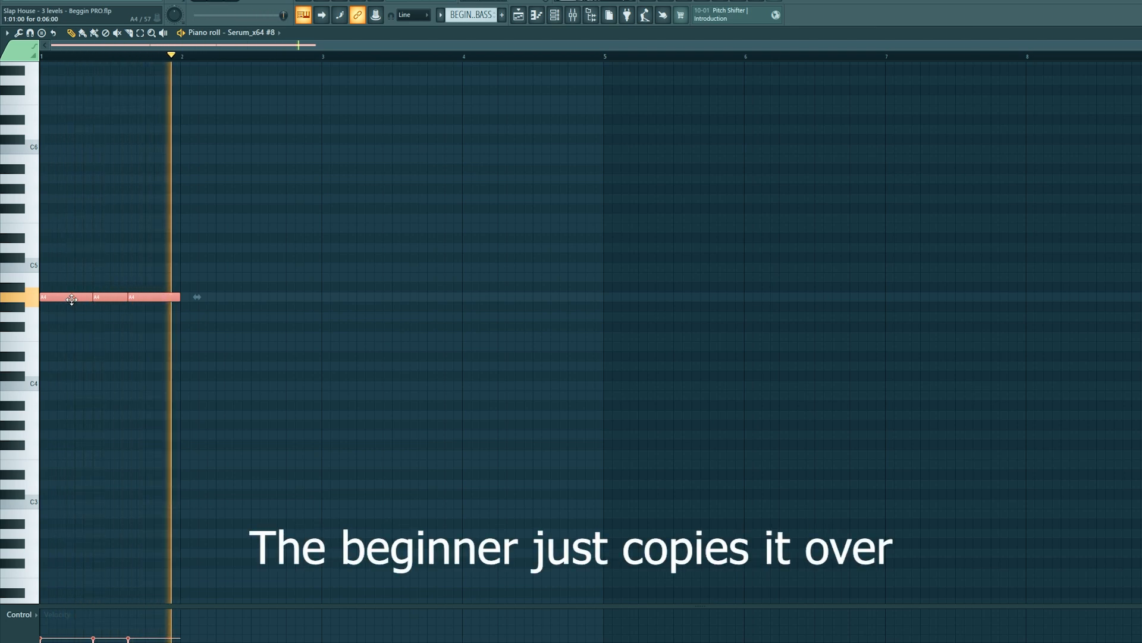
key("space")
Copy the bass riff into bars 2 and 3, transposing the copies down to F4 and D4
left_click_drag(71, 299, 208, 285)
key("shift+Down")
key("shift+Down")
key("shift+Down")
key("shift+Down")
left_click_drag(218, 336, 354, 336)
key("shift+Down")
key("shift+Down")
key("shift+Down")
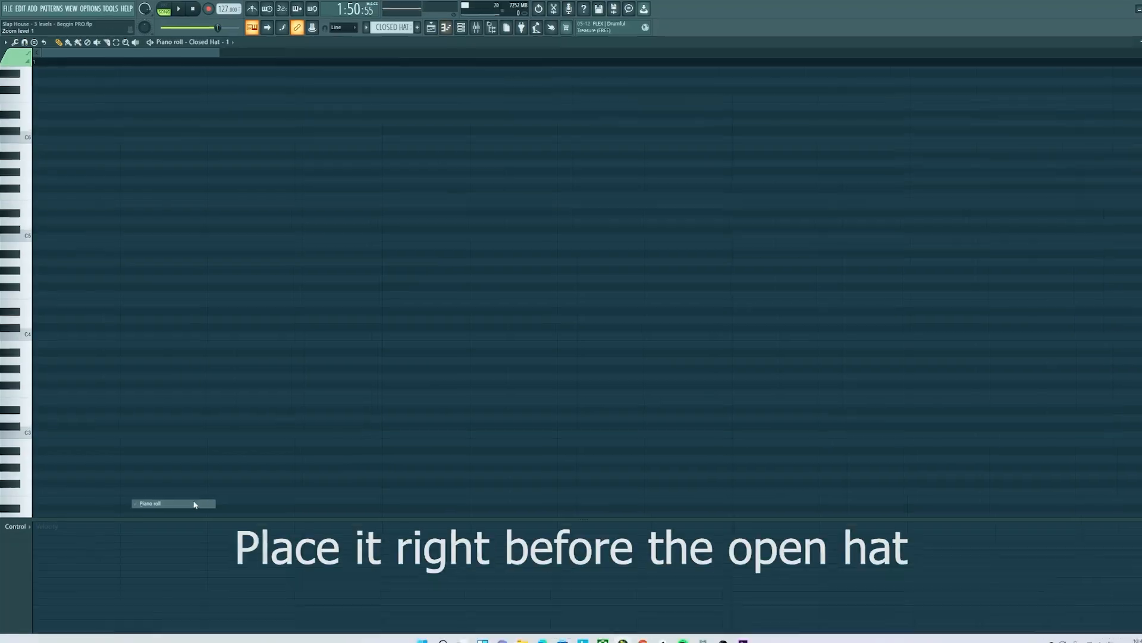
Draw the closed hat pattern and fill the CLOSED HAT track with its clips from bar 69, auditioning with MID BASS muted
left_click(216, 400)
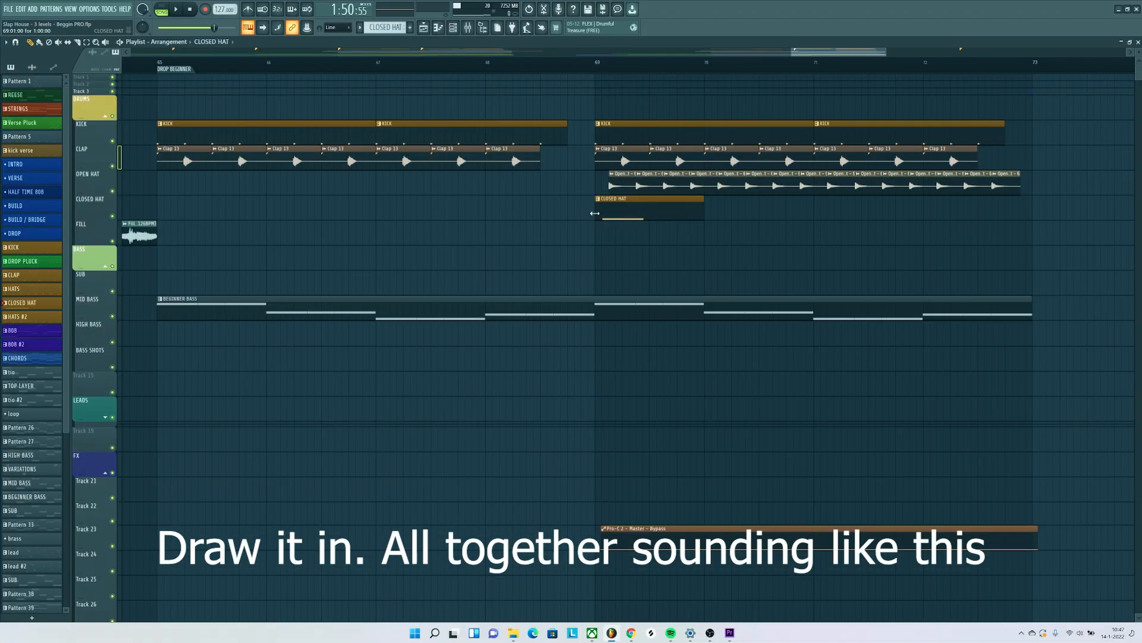
left_click(112, 316)
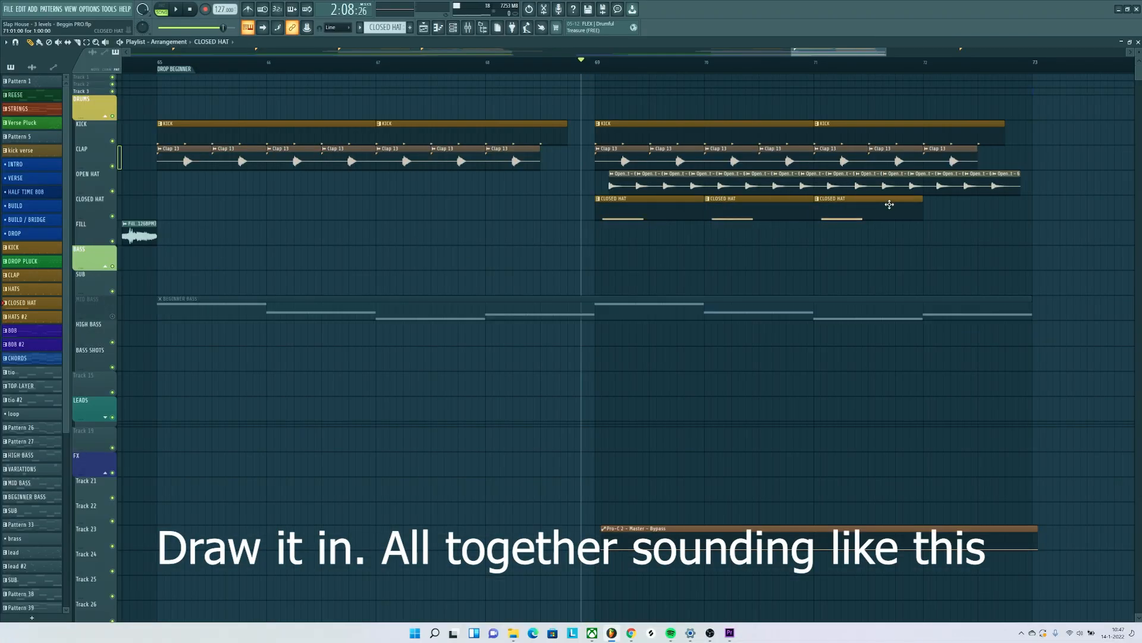
left_click(954, 206)
key("space")
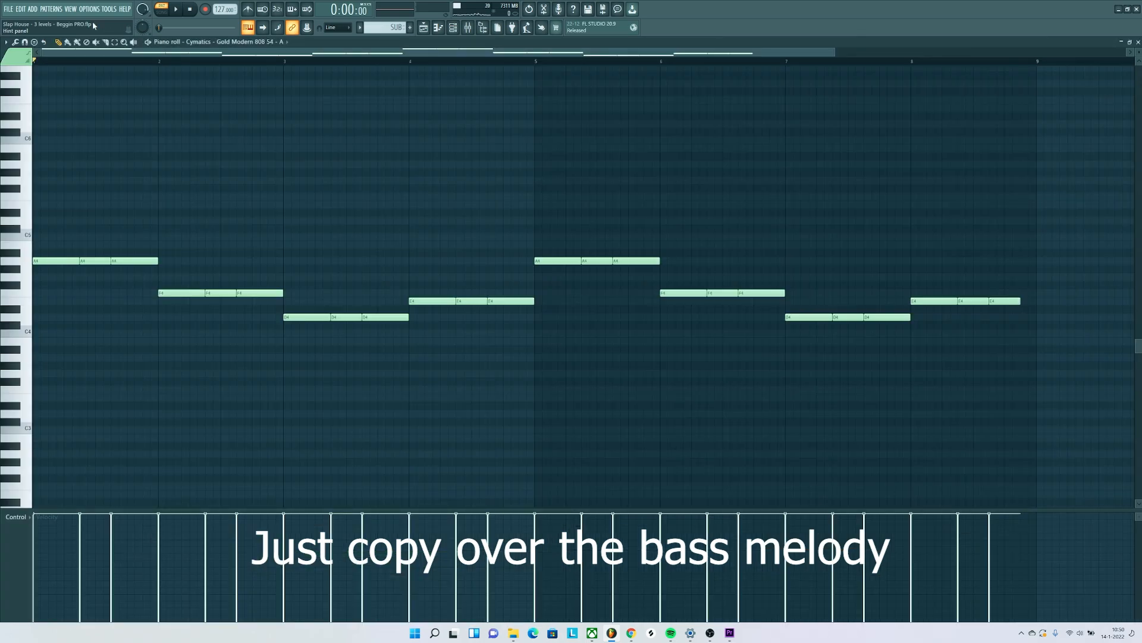
Audition the bass melody copied into the SUB pattern
key("space")
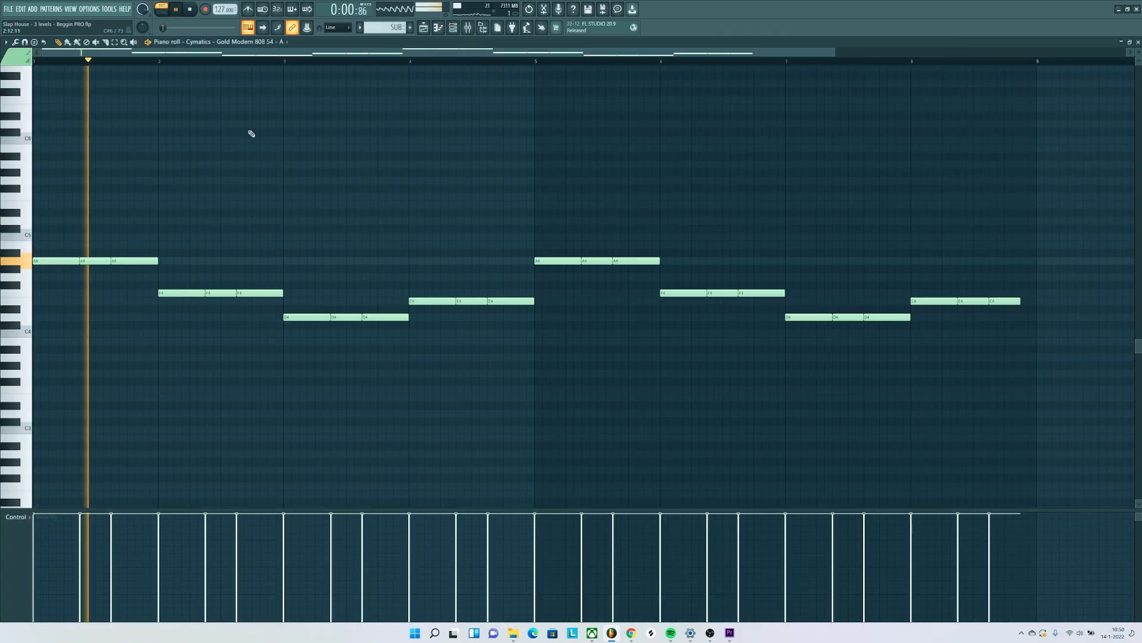
key("space")
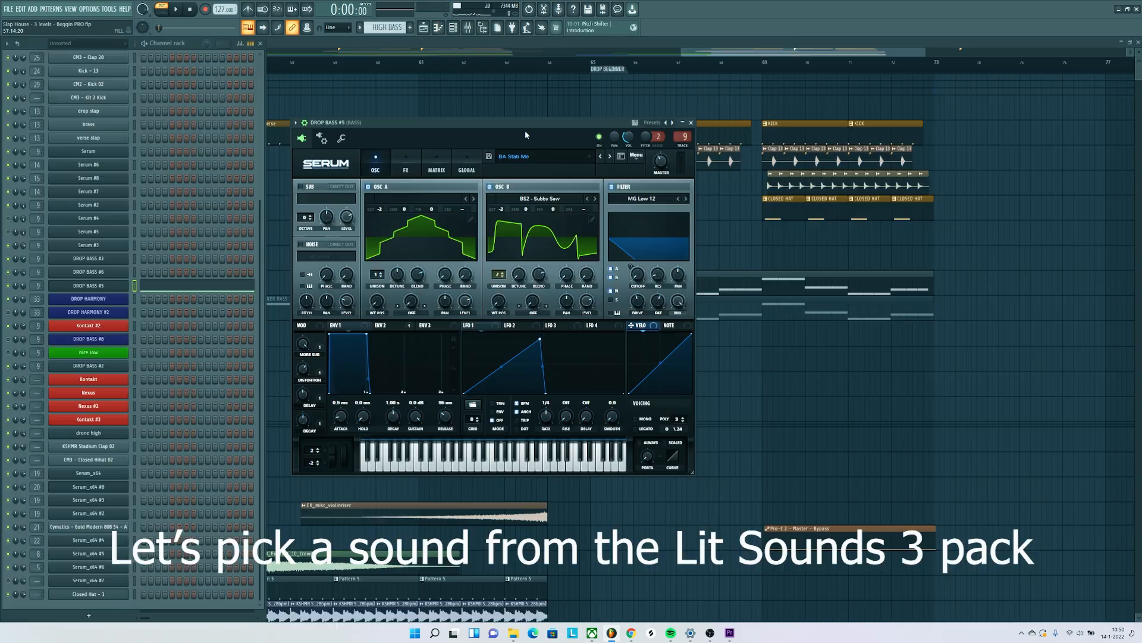
Browse the Sonance - Slapped For Serum presets on DROP BASS #5, choose Bass - Dancer 1, and audition the HIGH BASS melody
left_click(518, 171)
mouse_move(533, 273)
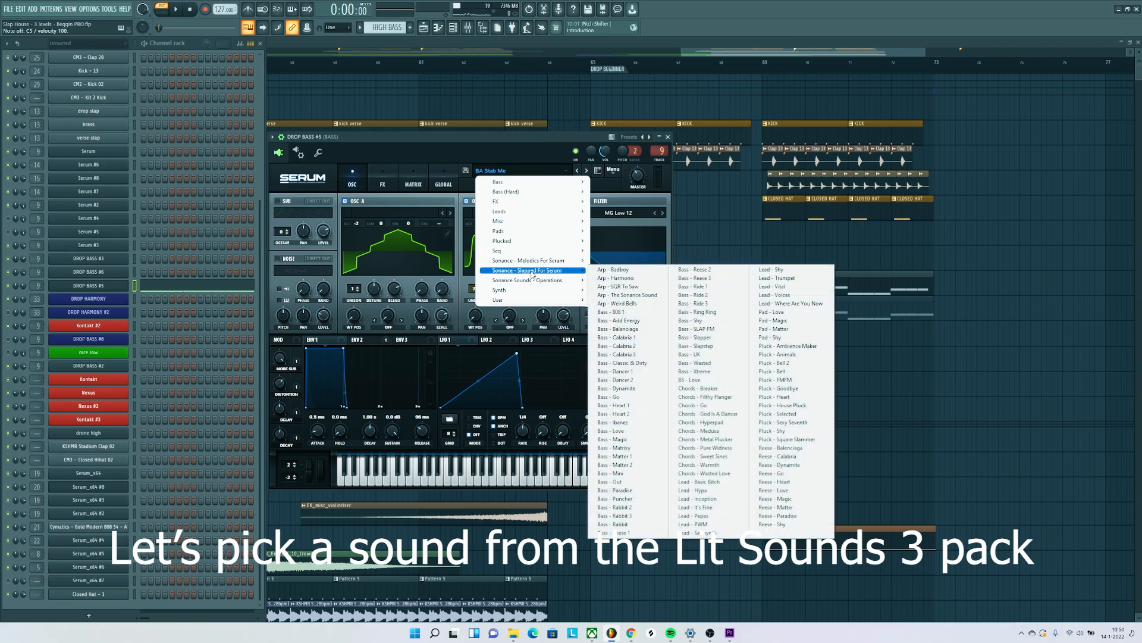
left_click(639, 346)
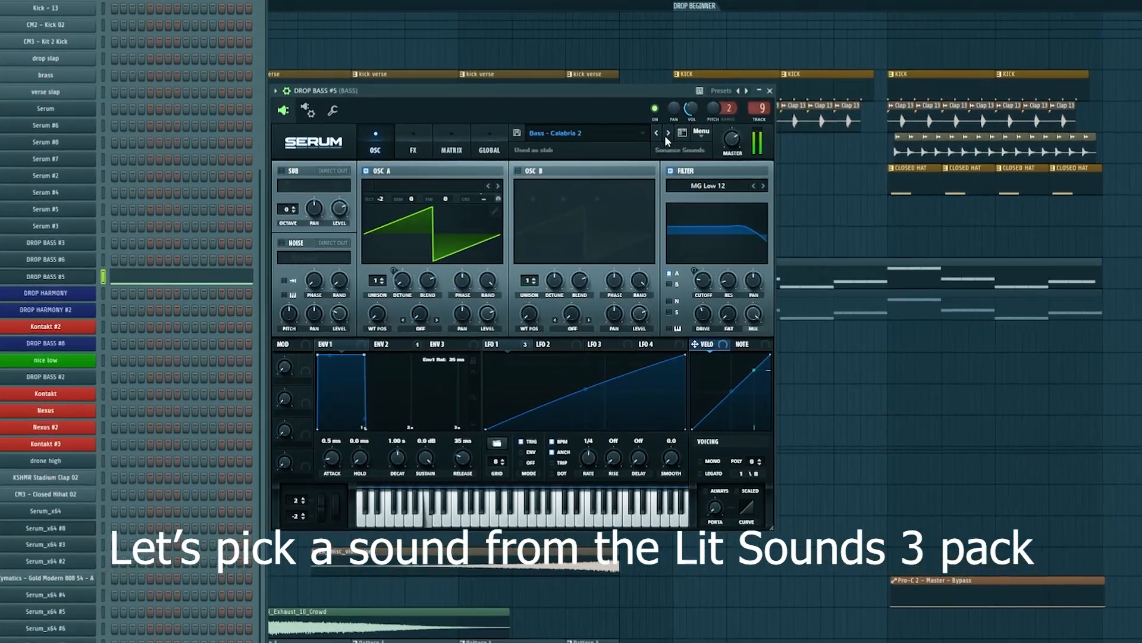
left_click(667, 133)
left_click(667, 133)
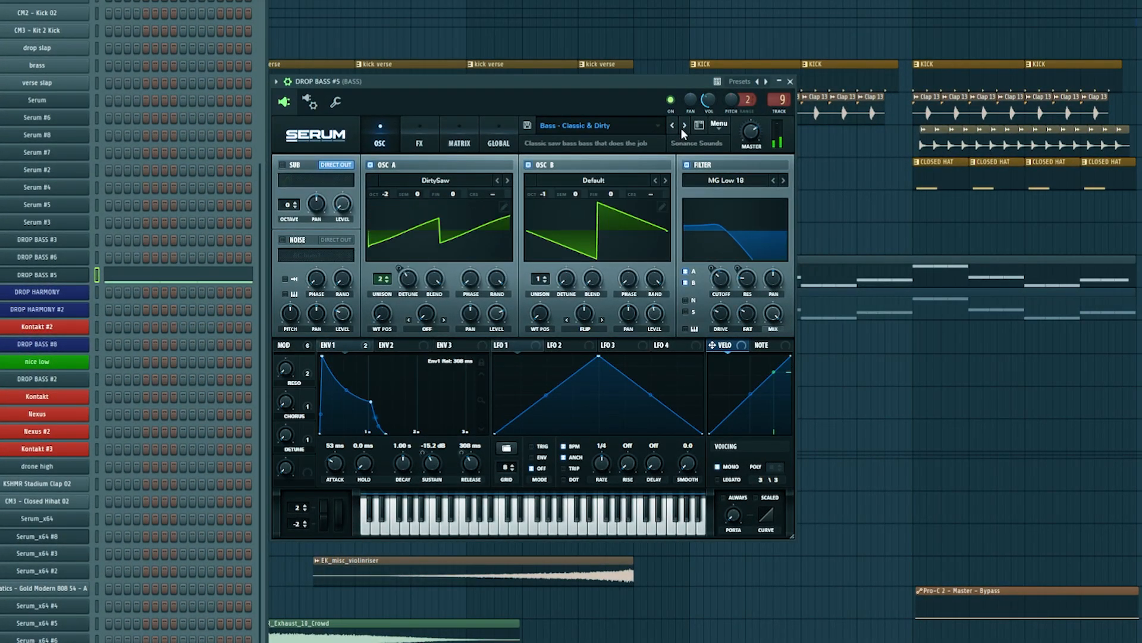
left_click(667, 133)
left_click(683, 127)
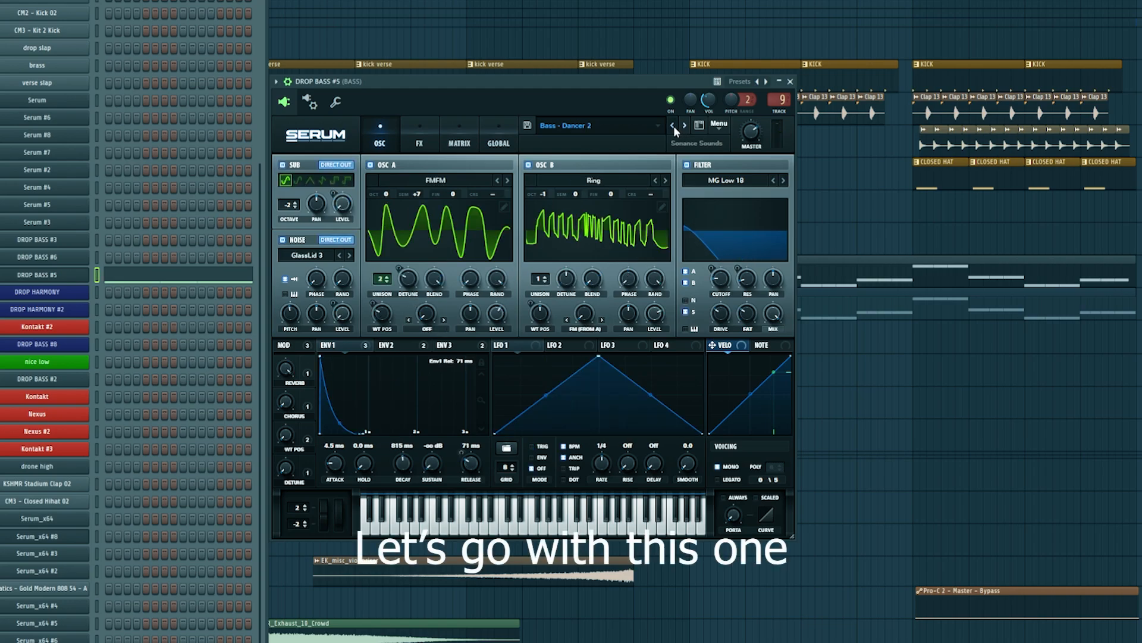
left_click(674, 127)
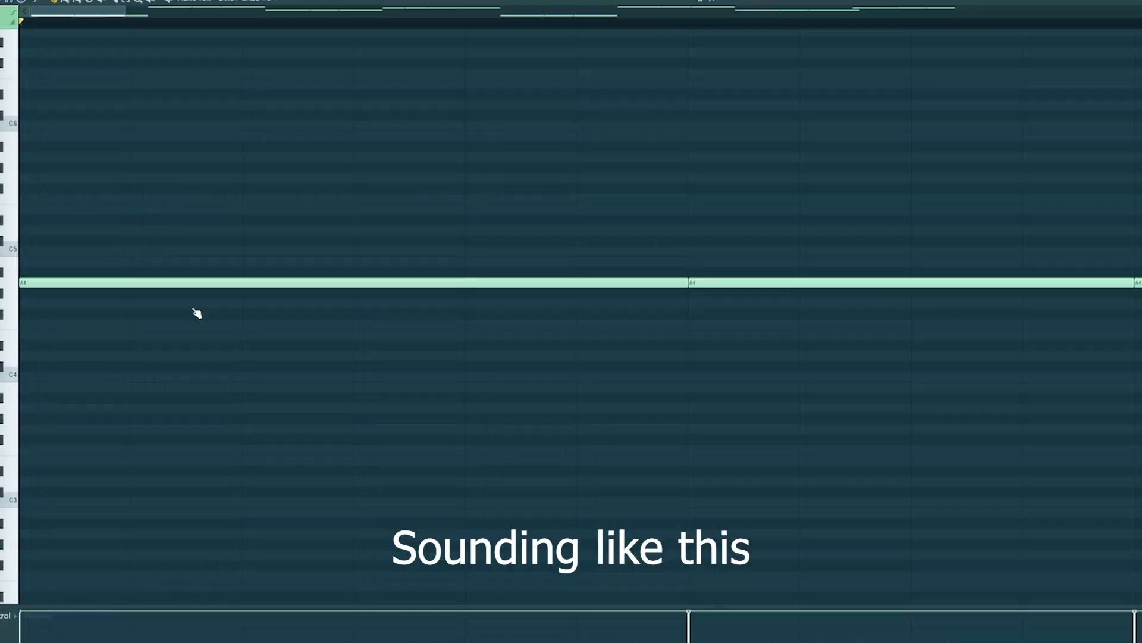
key("space")
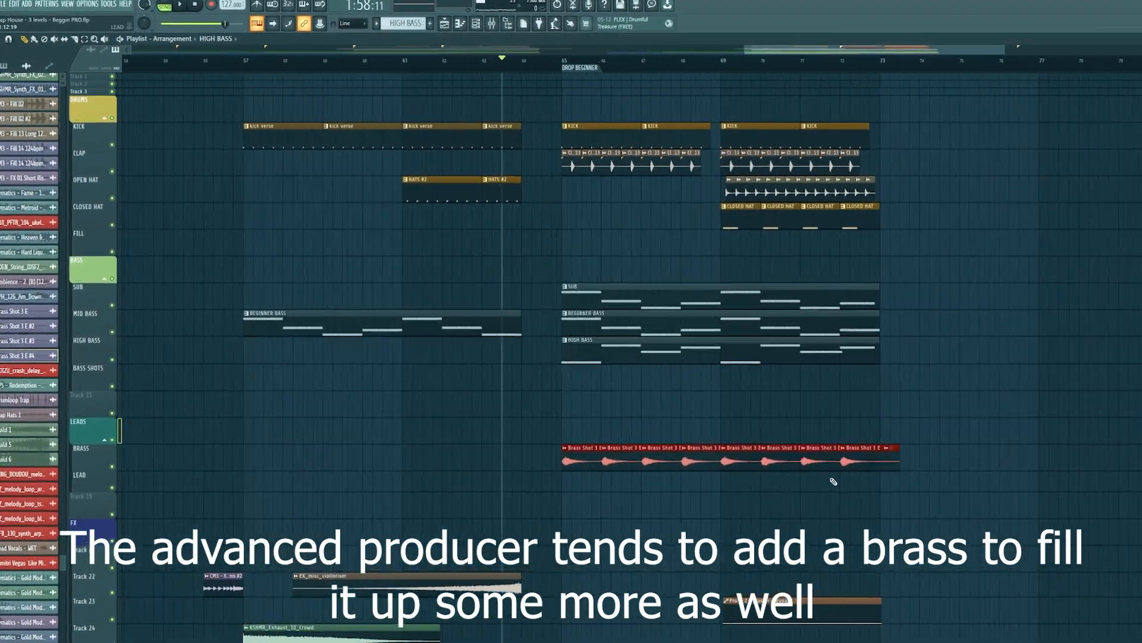
Inspect the sample settings of the four pitched Brass Shot 3 E clips on the BRASS track
double_click(384, 483)
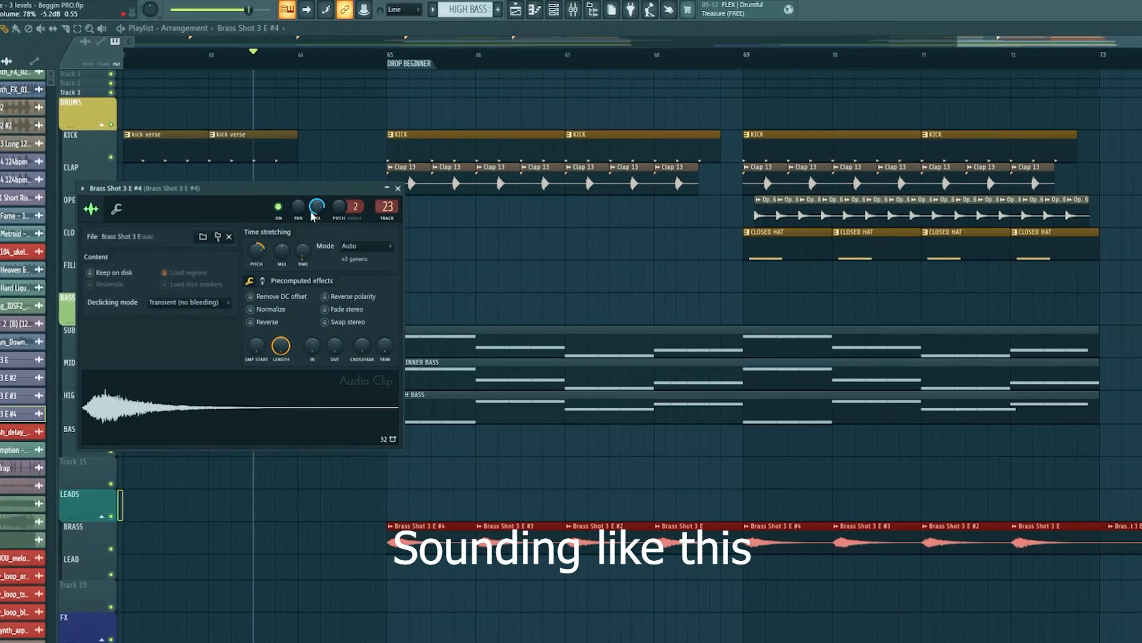
double_click(510, 530)
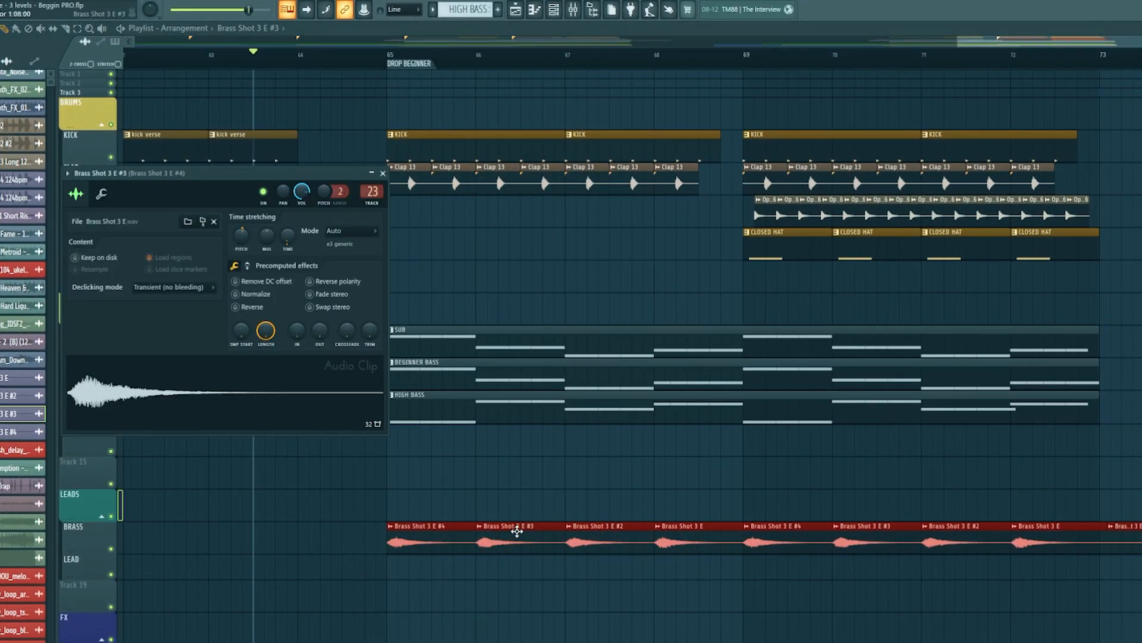
double_click(606, 535)
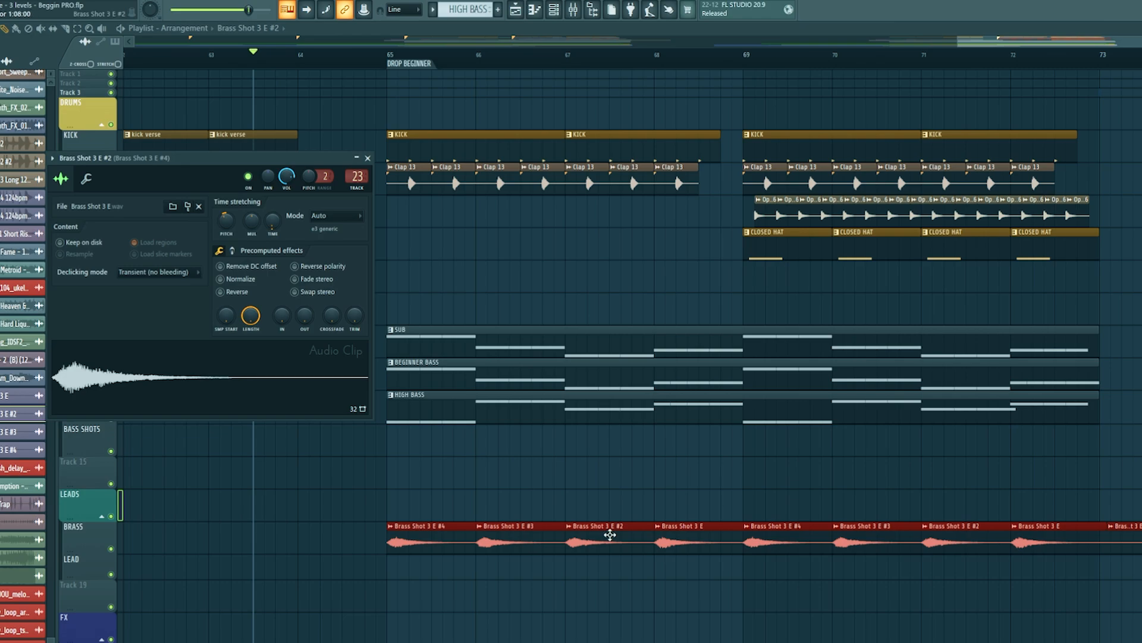
double_click(698, 530)
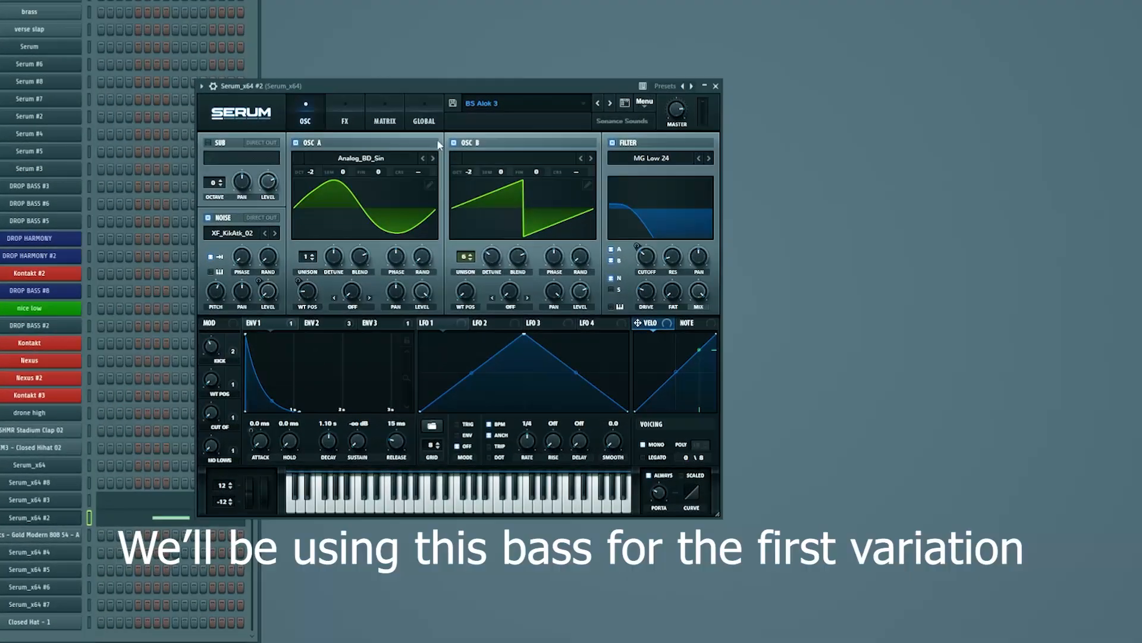
Move the BS Alok 3 synth window aside and open the Serum instance used for the second bass variation
left_click_drag(479, 88, 628, 63)
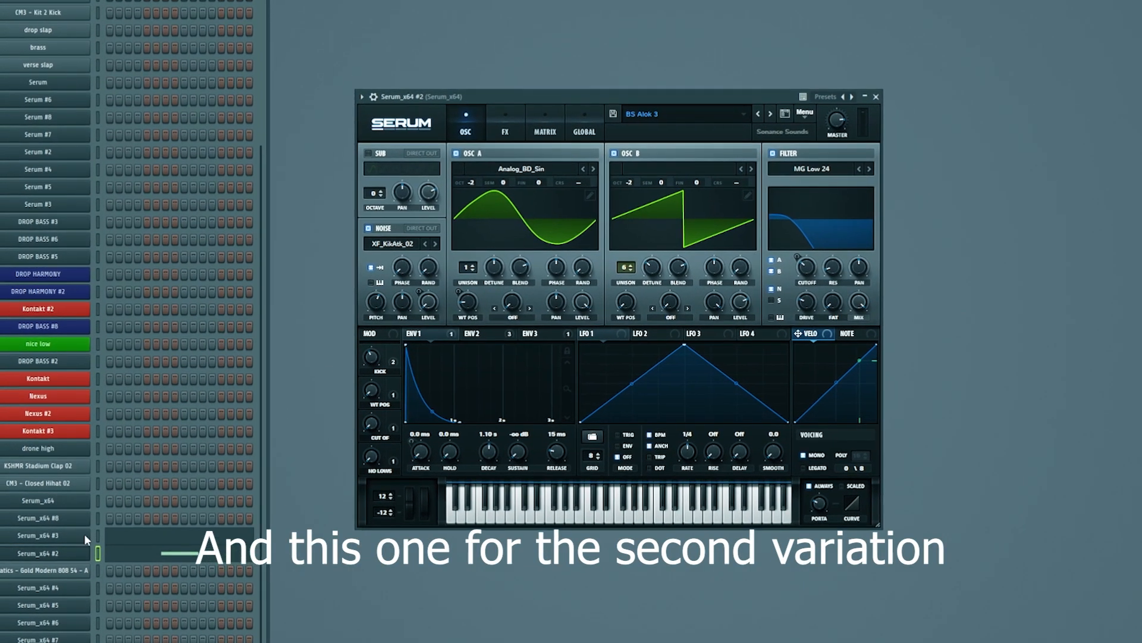
left_click(77, 500)
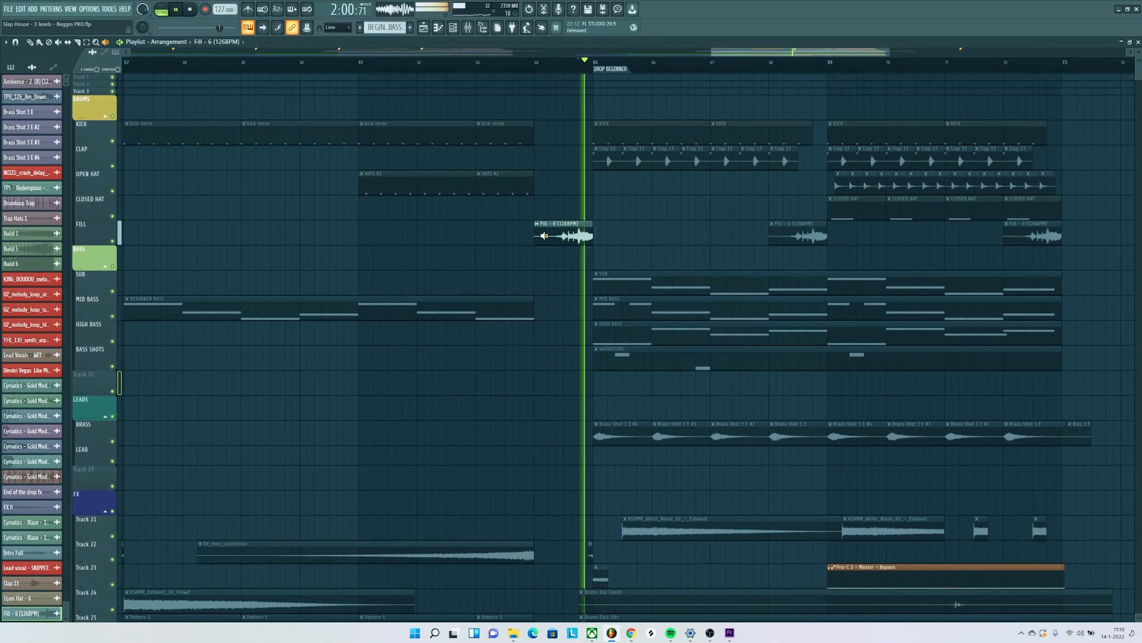
Preview the Fill - 6 (126BPM) clip leading into the DROP BEGINNER marker
left_click(542, 235)
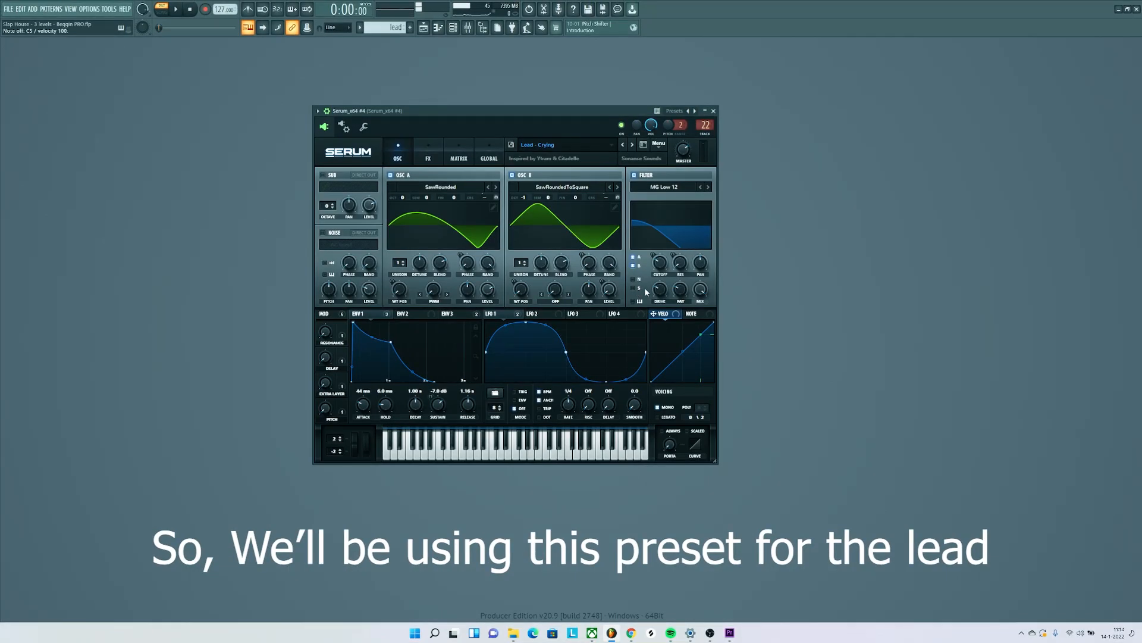
Preview the Lead - Crying preset, draw the first lead riff as short E6 and A5 notes ending bar 1, and play it
key("z")
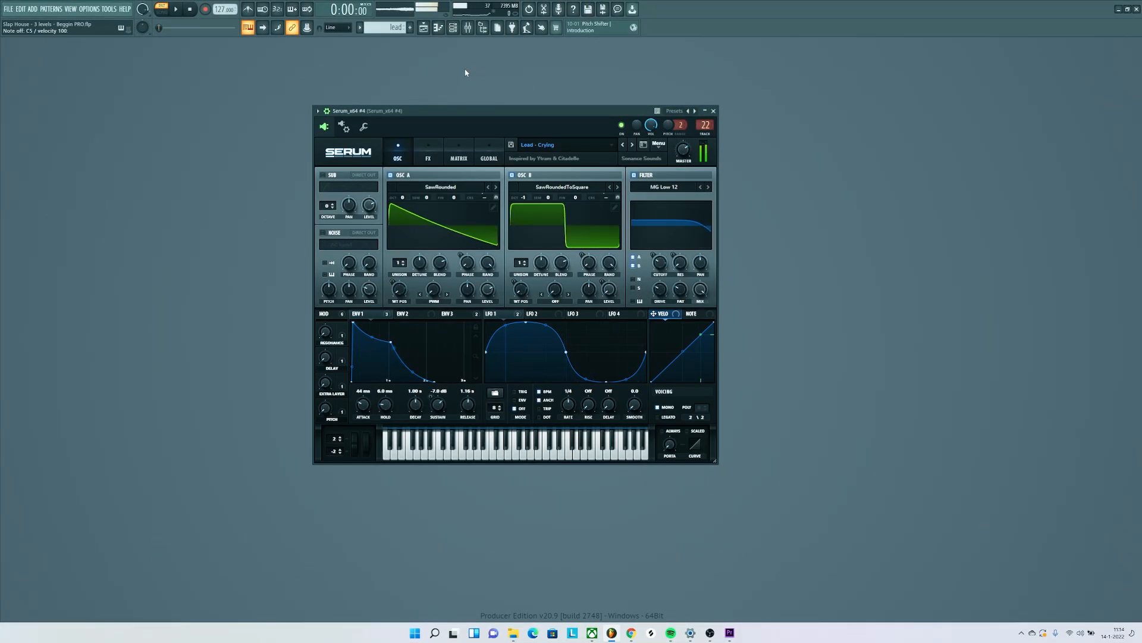
left_click(448, 31)
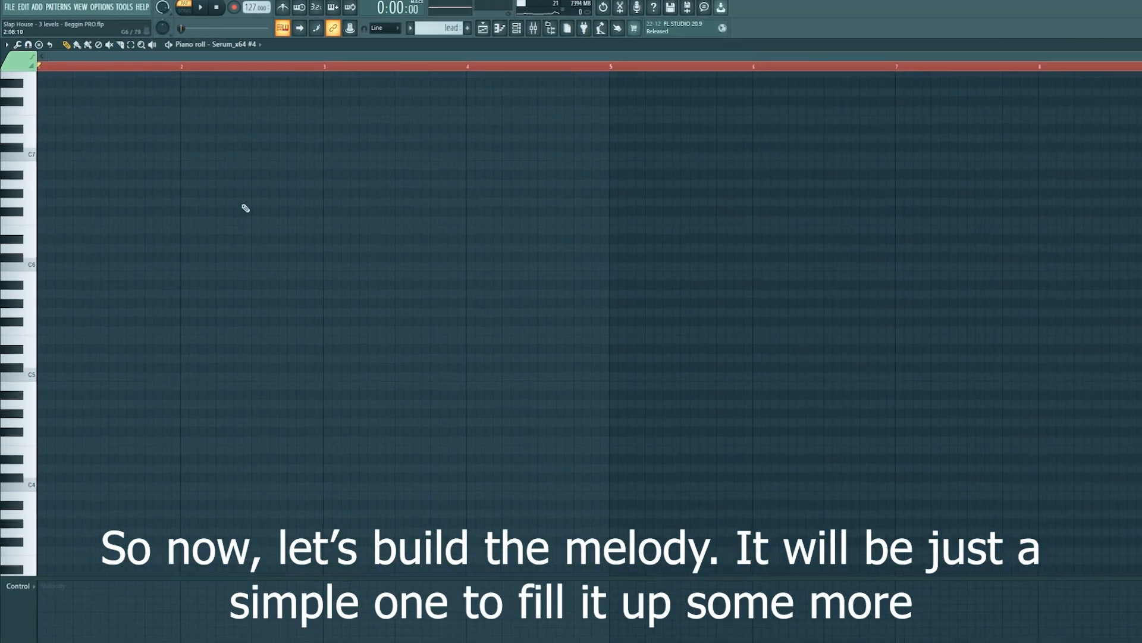
left_click(150, 265)
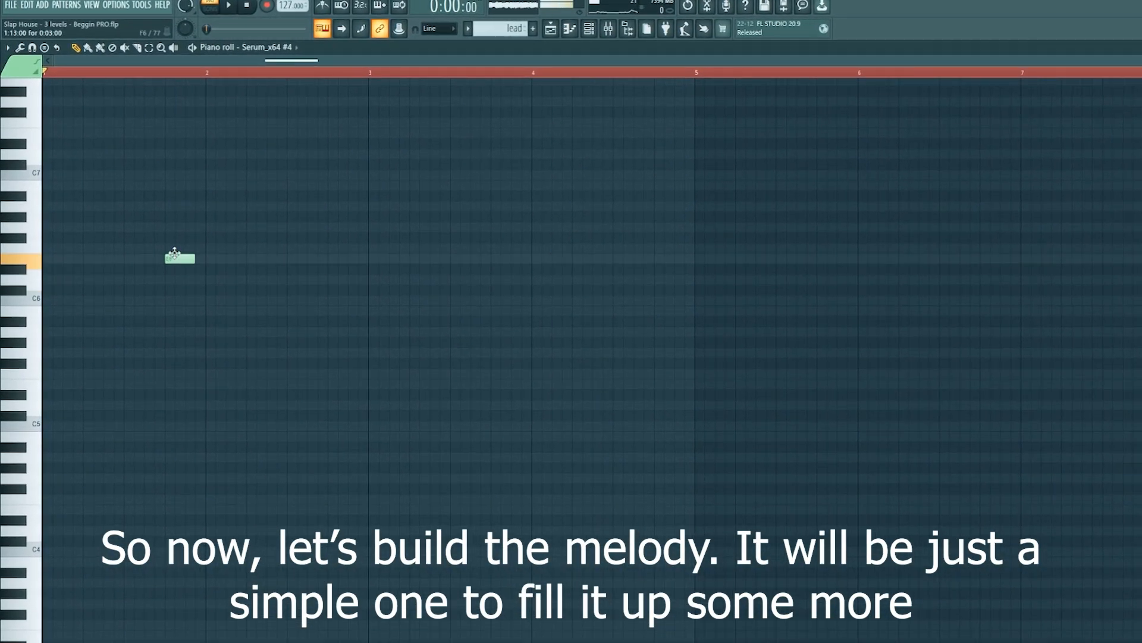
left_click_drag(195, 258, 185, 260)
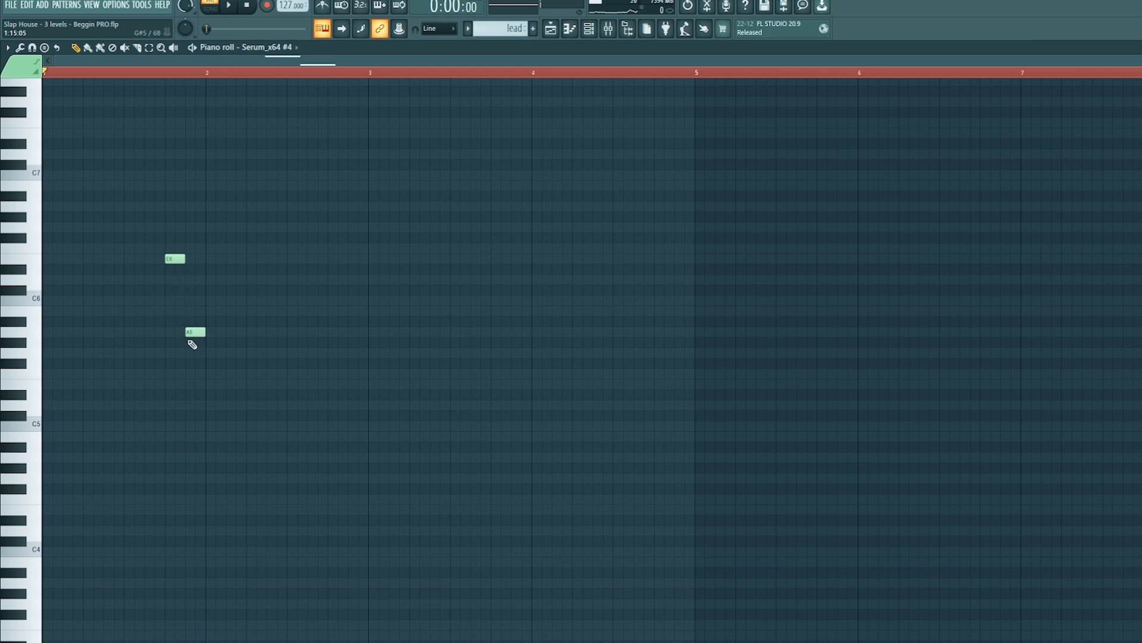
key("space")
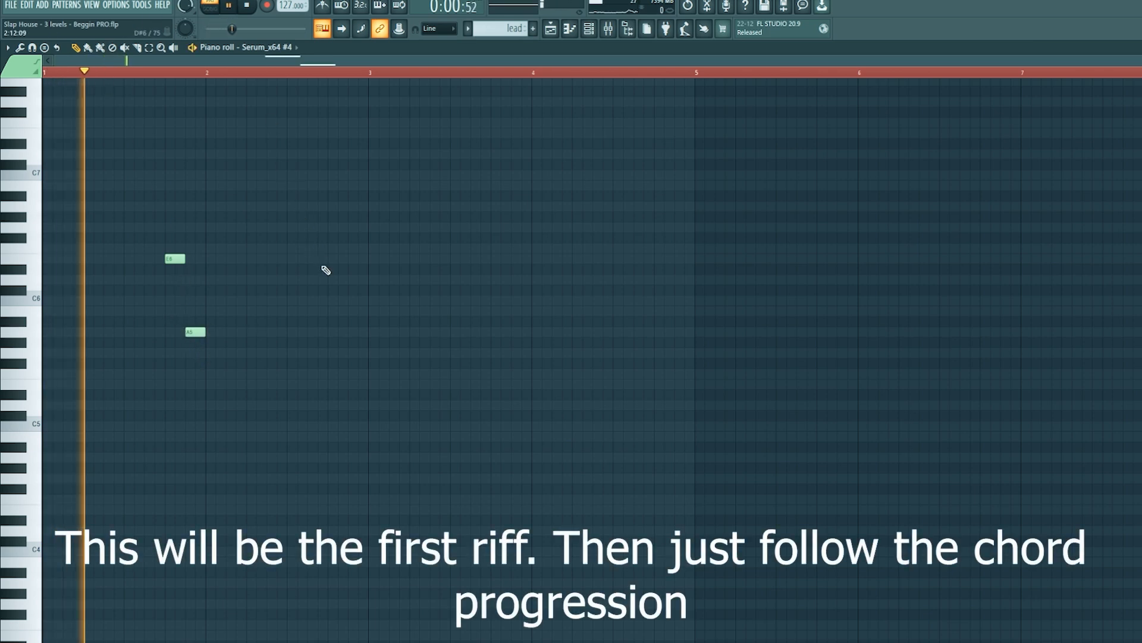
Continue the lead melody with C6 and F5 in bar 2, A5 and E5 in bar 3, and C6, B5 and E5 in bar 4
left_click(332, 301)
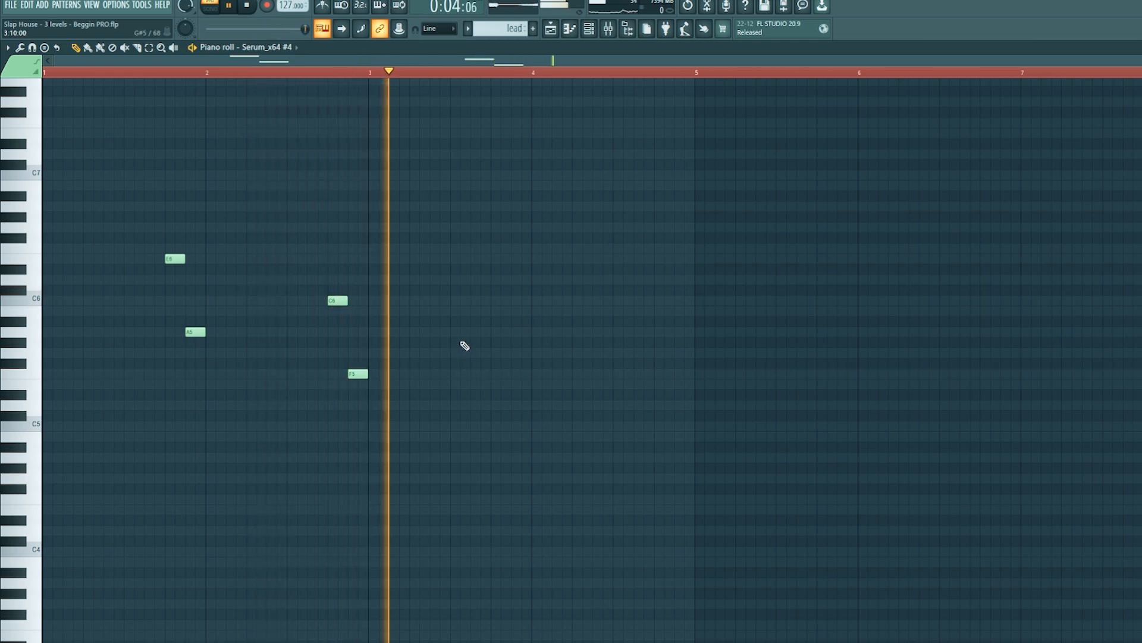
left_click(495, 331)
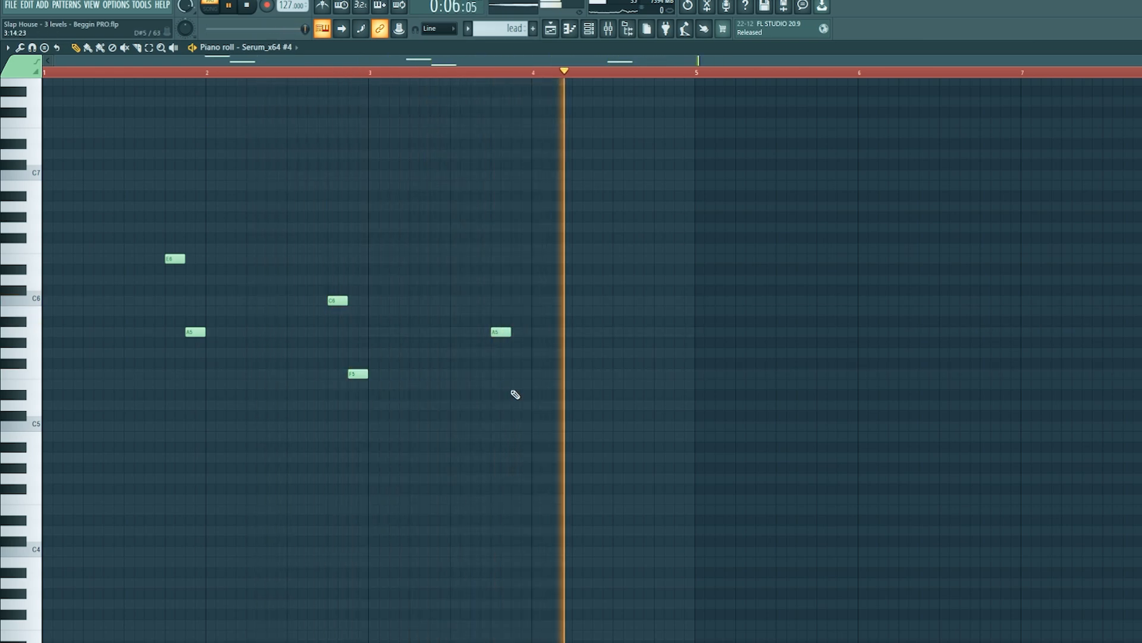
left_click(516, 394)
left_click(516, 383)
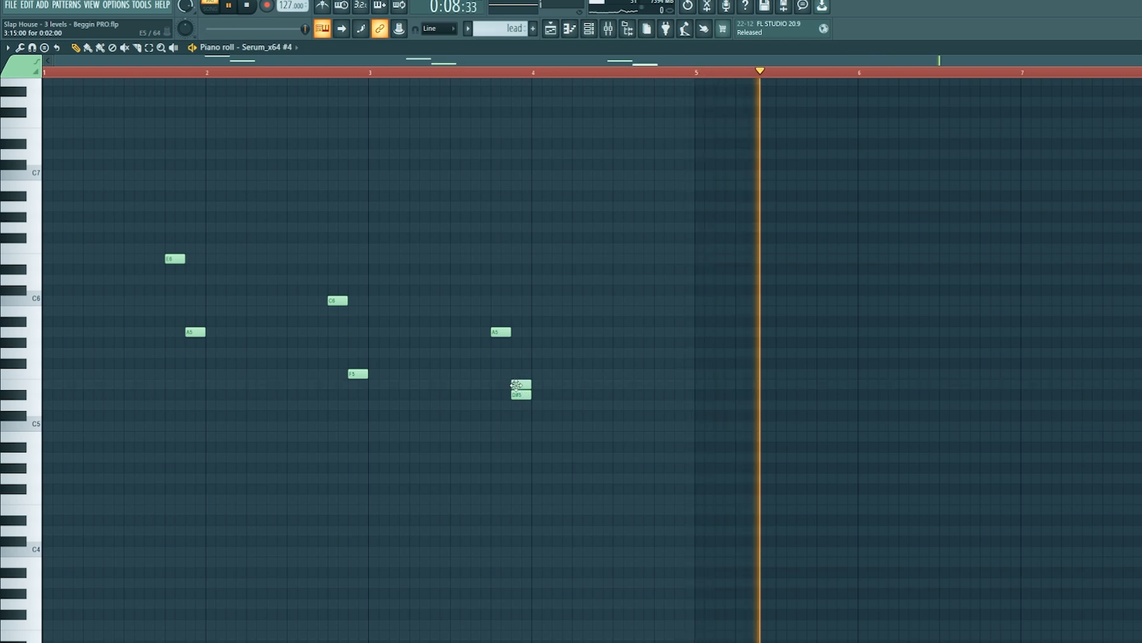
right_click(522, 394)
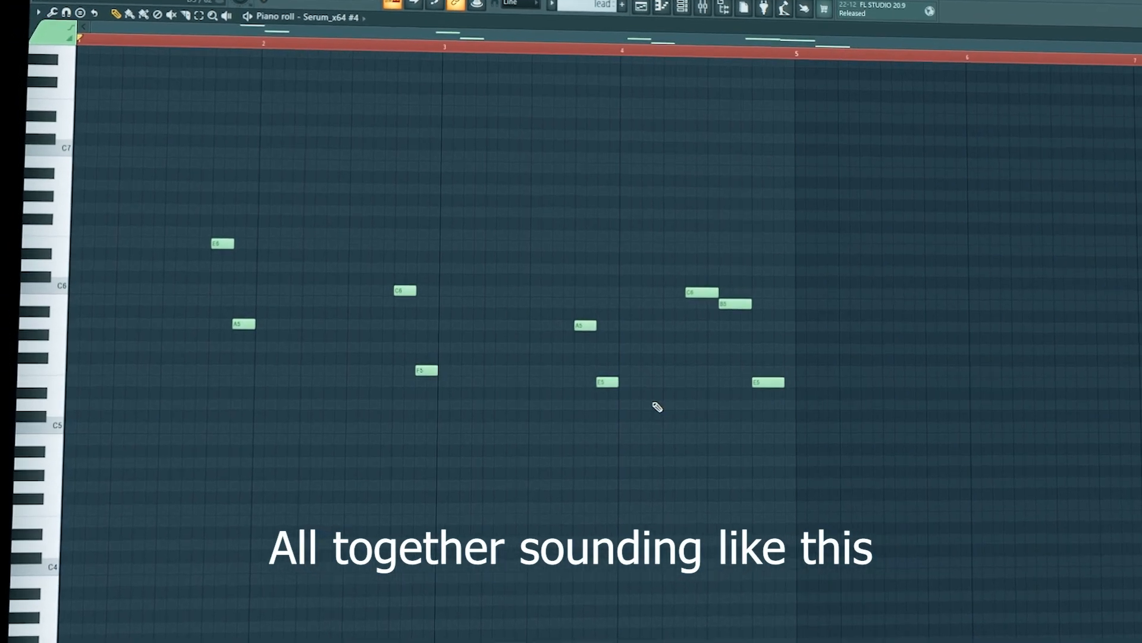
left_click_drag(733, 380, 733, 401)
key("space")
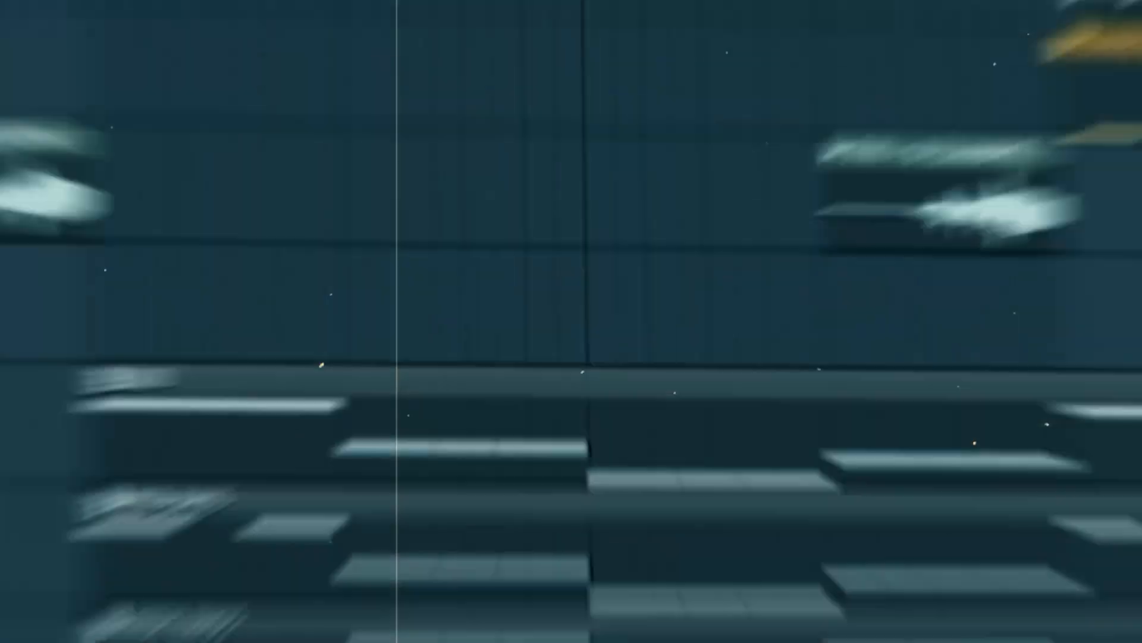
View the arrangement layers around the DROP PRO marker in the playlist
scroll(260, 584, "down", 15)
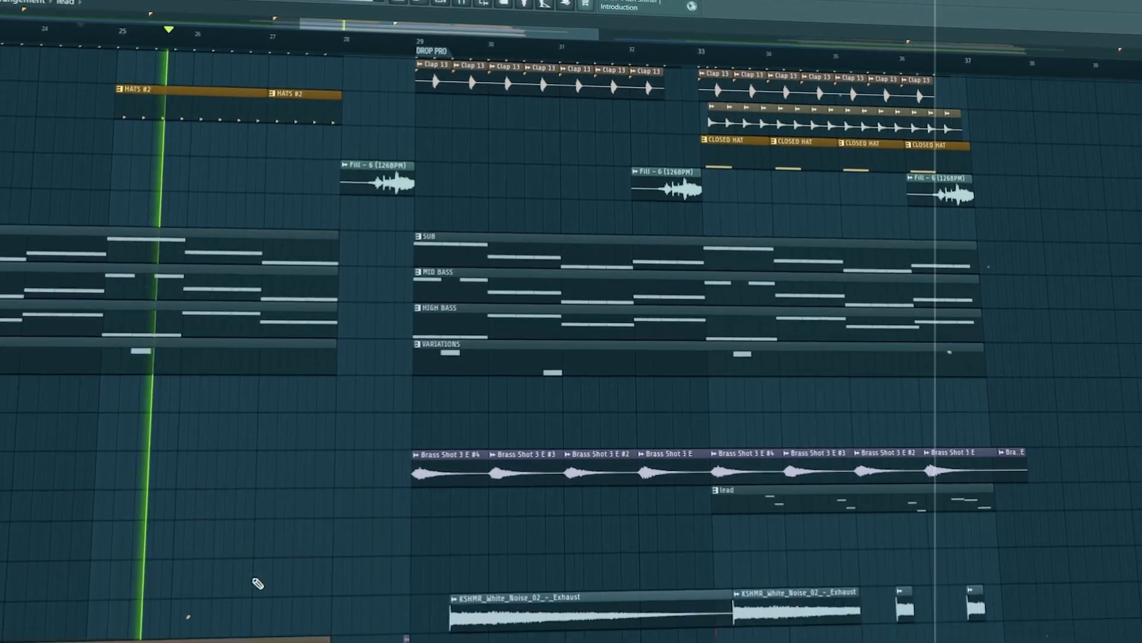
Review the full DROP PRO section during playback, from the drums, basses, brass and lead down to the white noise, effects and lower audio tracks
scroll(258, 566, "down", 4)
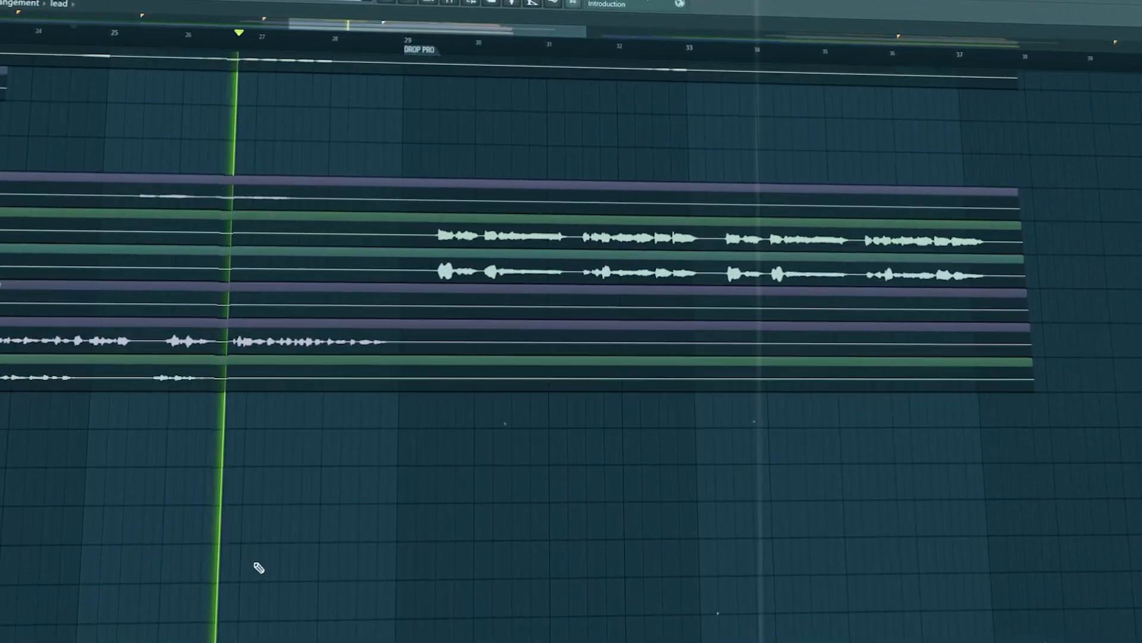
scroll(268, 554, "up", 10)
scroll(264, 553, "up", 12)
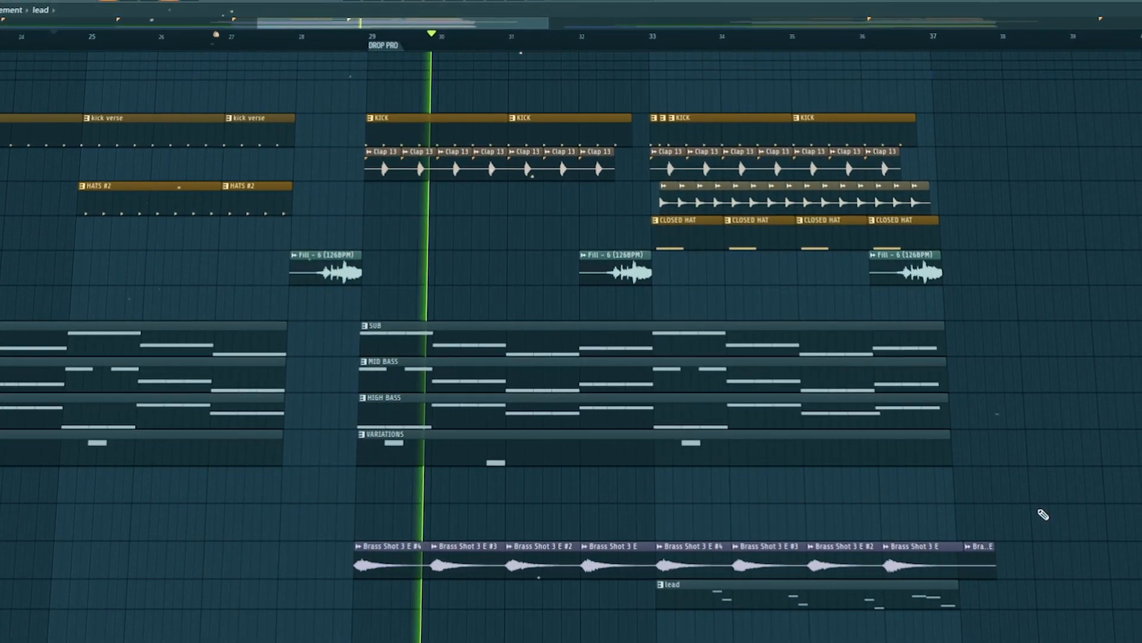
scroll(1043, 509, "down", 12)
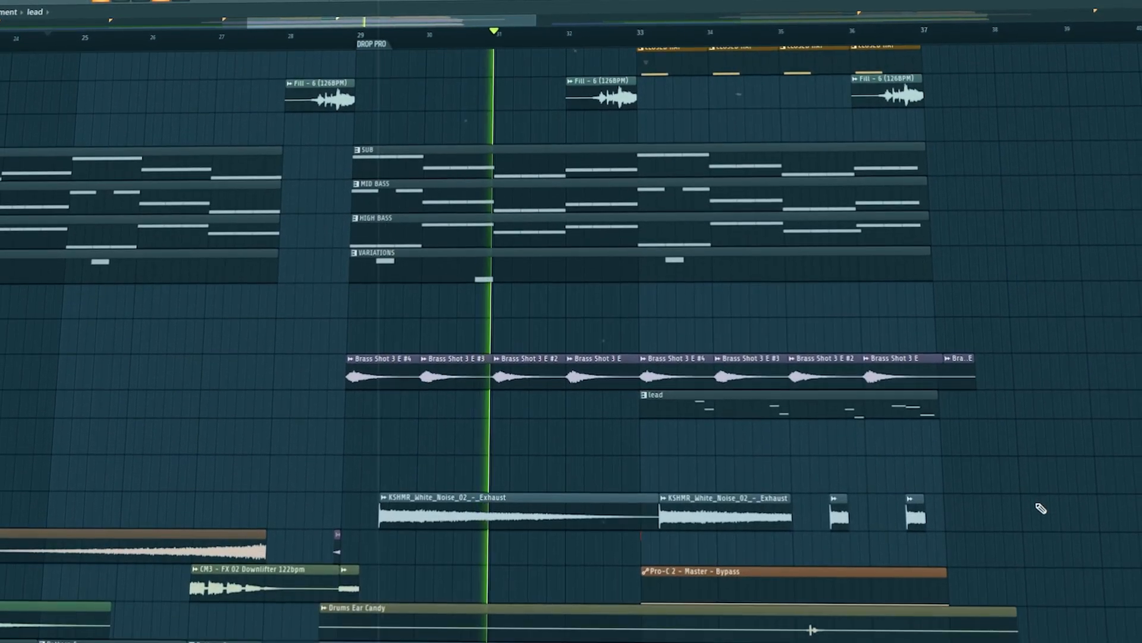
scroll(1034, 506, "down", 2)
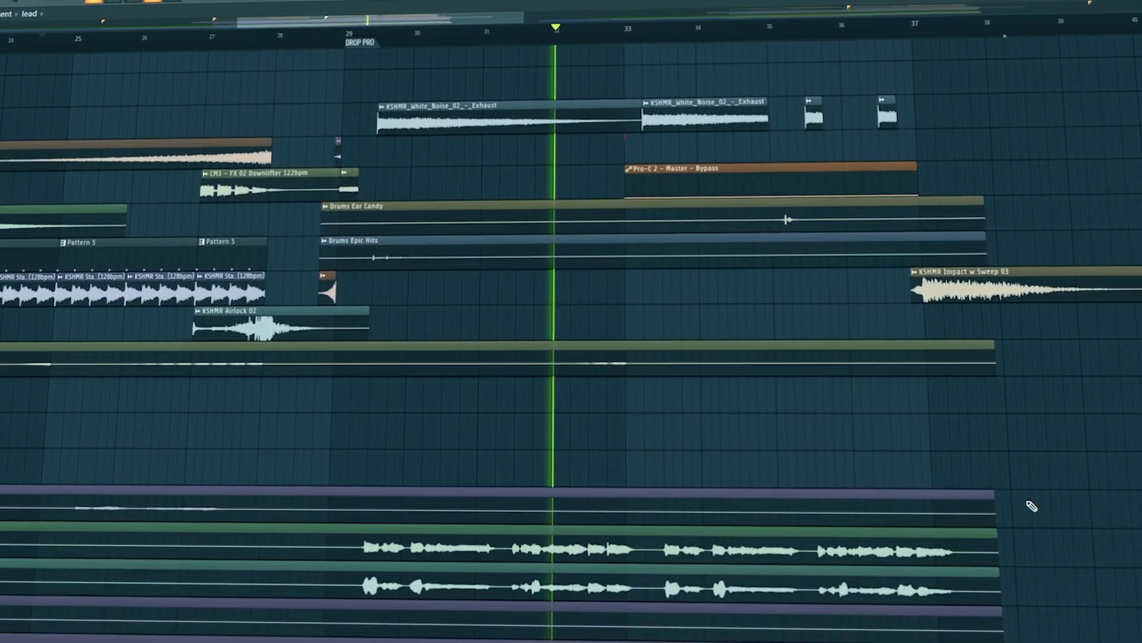
scroll(1029, 504, "up", 10)
scroll(1024, 505, "up", 4)
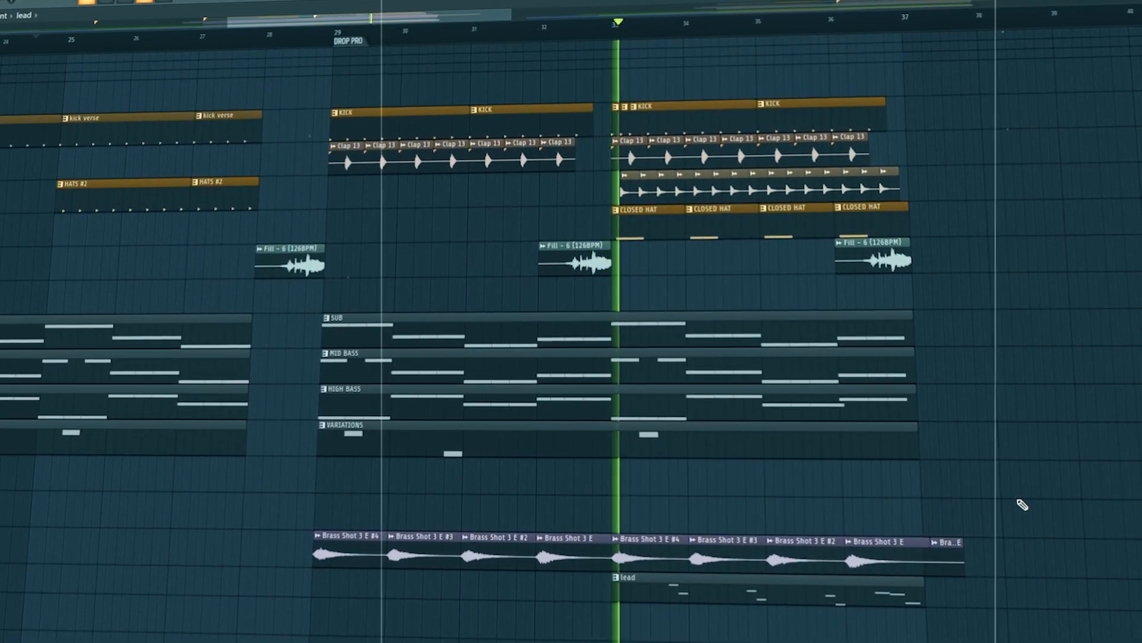
scroll(1012, 518, "down", 3)
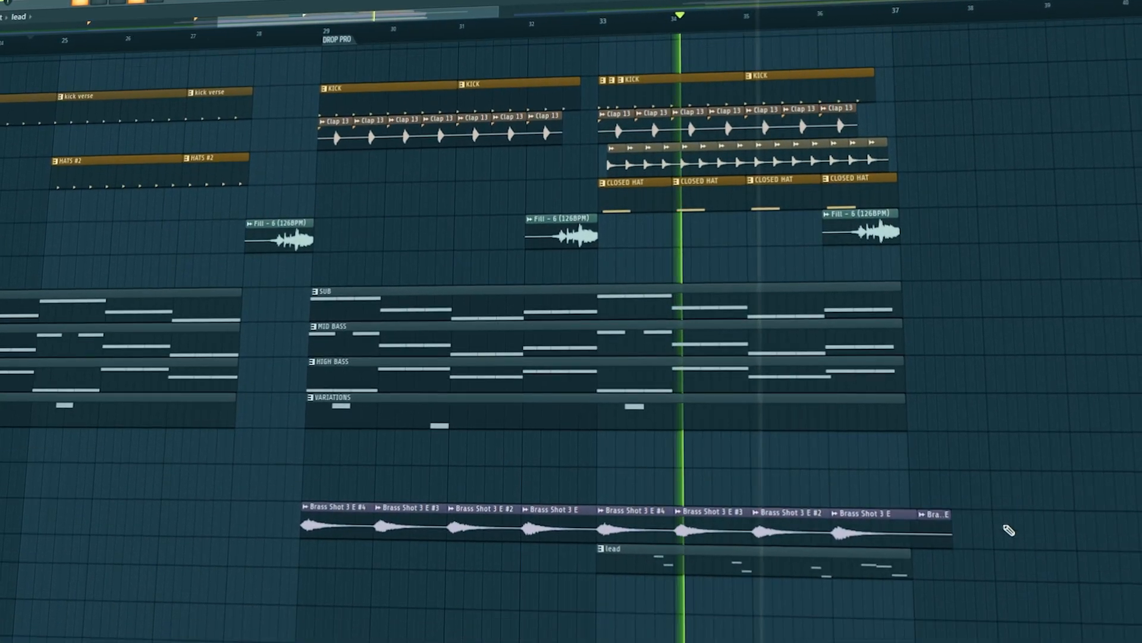
scroll(1004, 529, "down", 3)
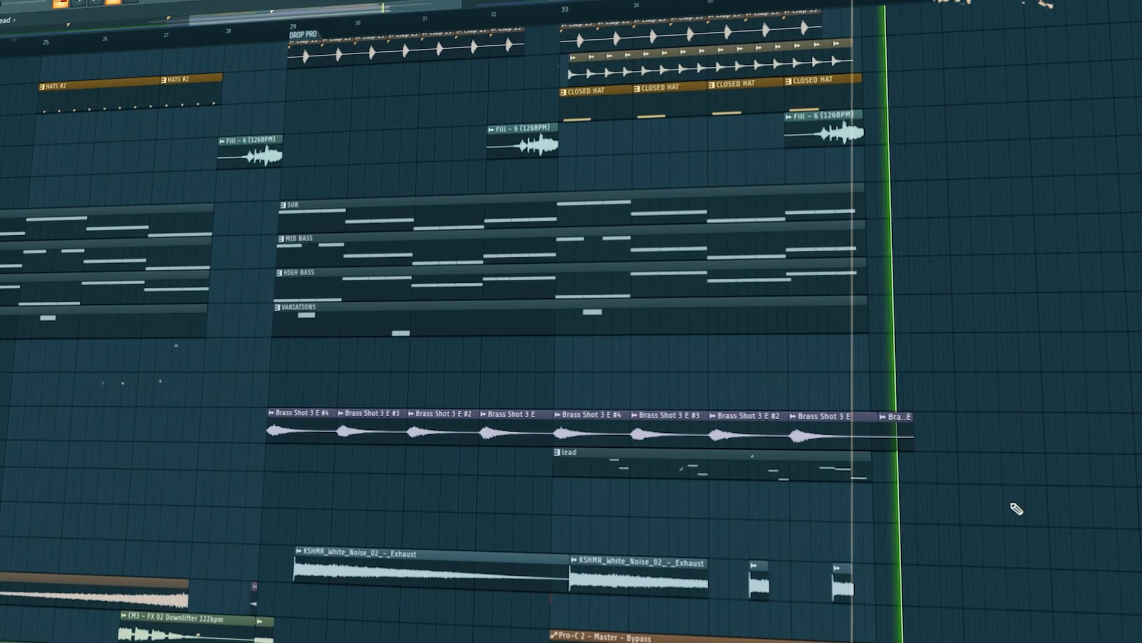
scroll(1016, 509, "up", 4)
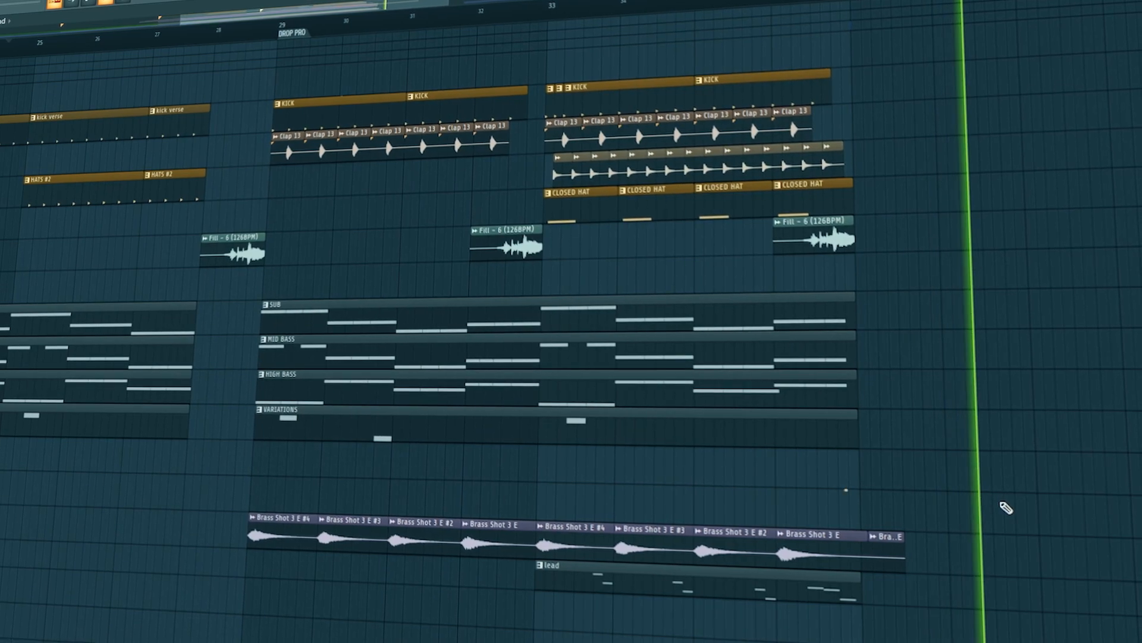